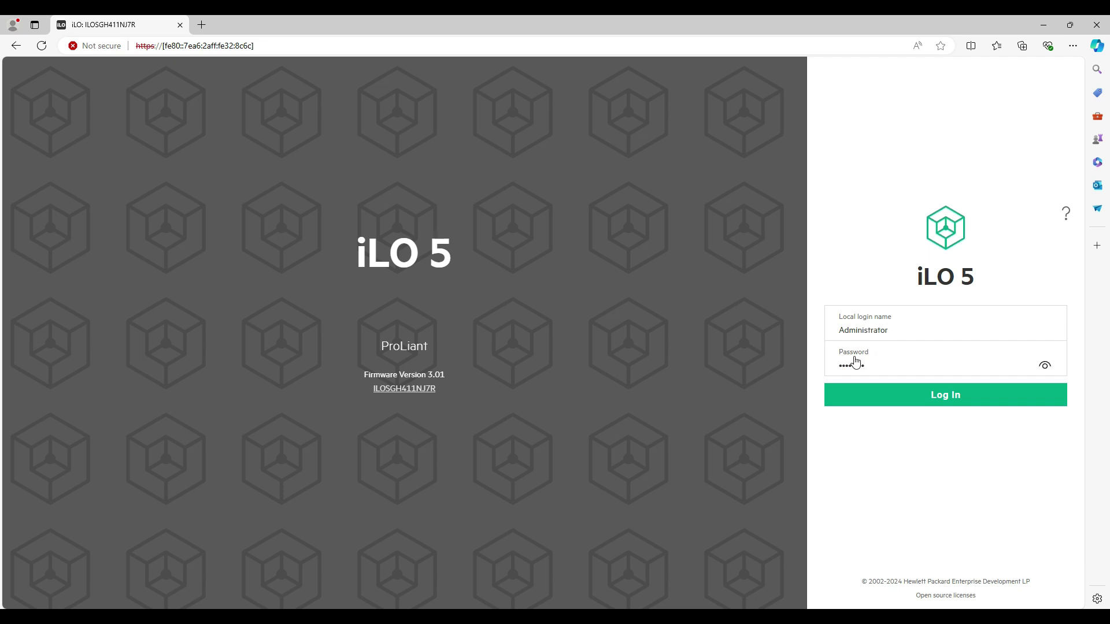
type("***")
Log in to iLO as Administrator and show the System Information Storage tab.
left_click(955, 395)
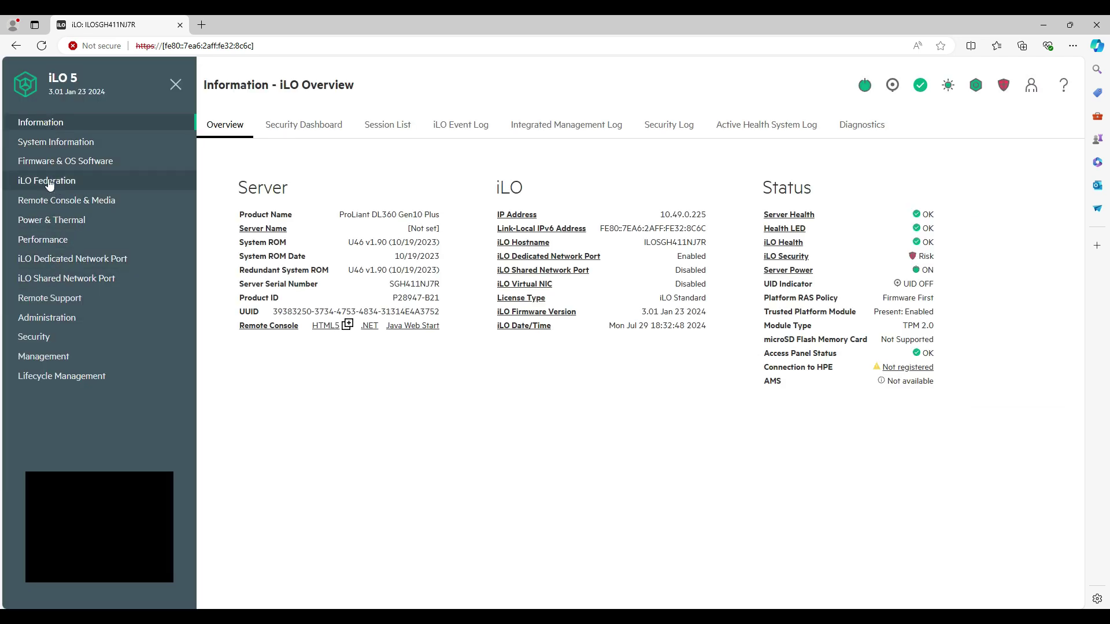
left_click(56, 141)
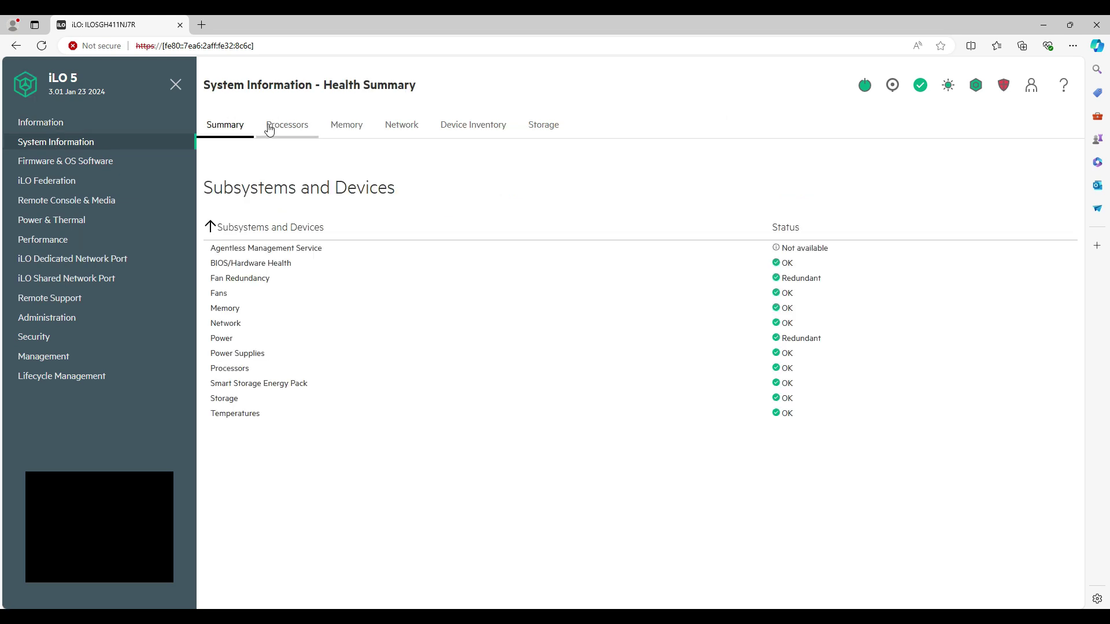
left_click(547, 129)
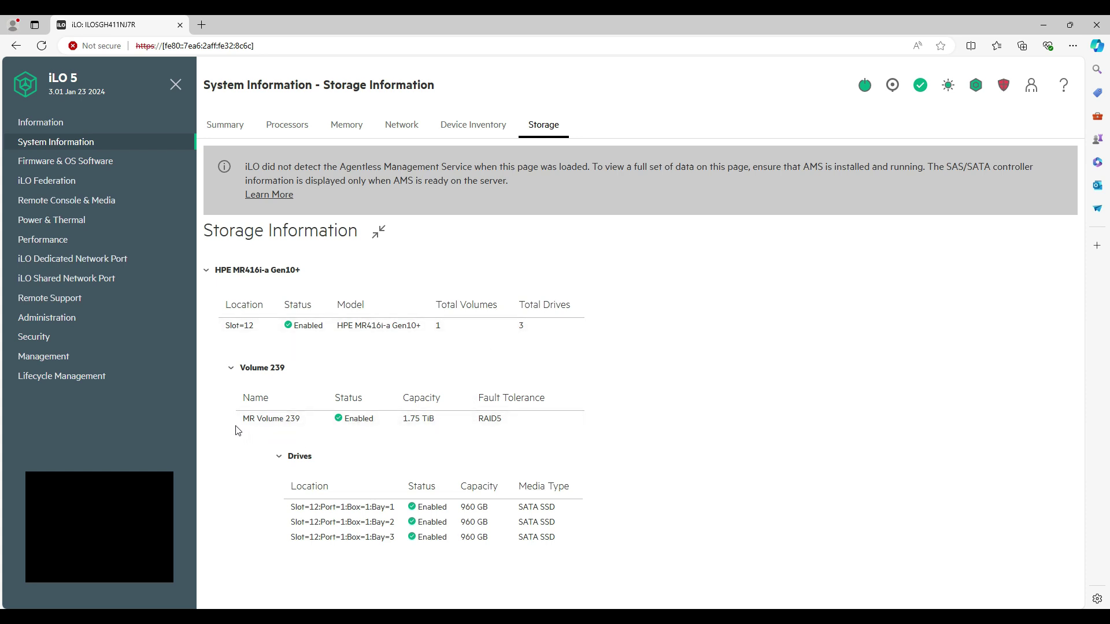
Highlight RAID5 Volume 239's details, then collapse and re-expand its section.
left_click_drag(234, 430, 419, 442)
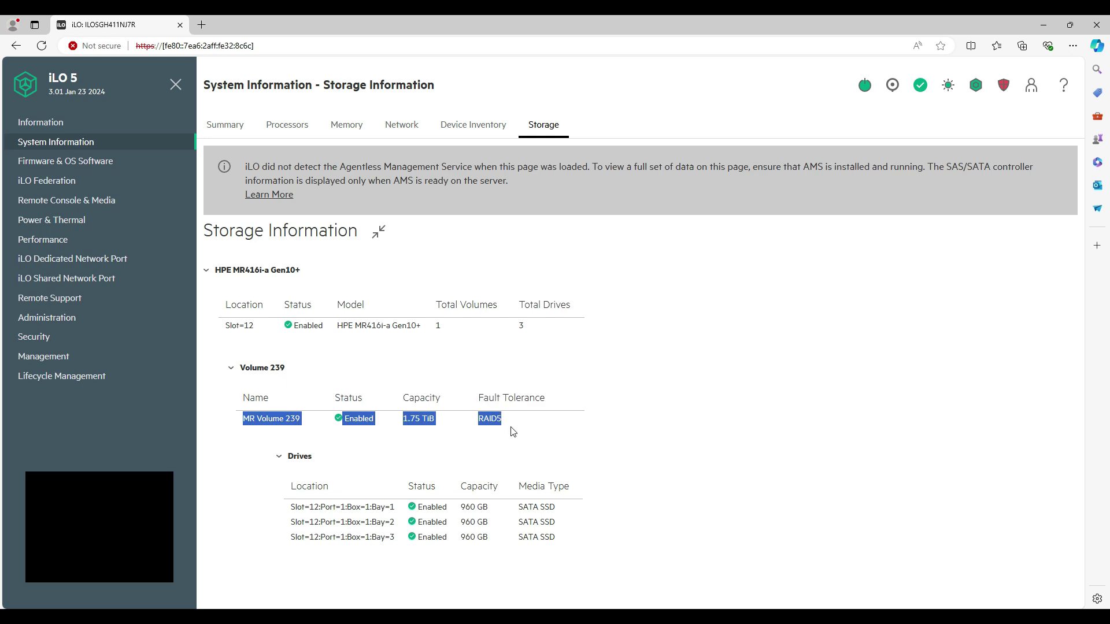
left_click_drag(511, 431, 510, 431)
left_click(617, 422)
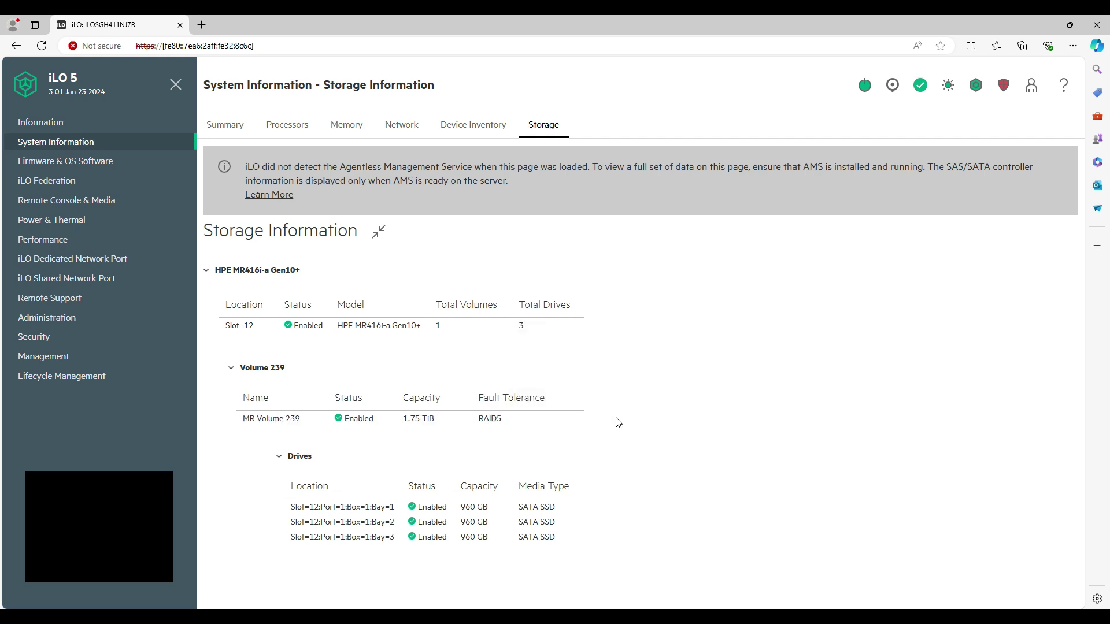
left_click(233, 368)
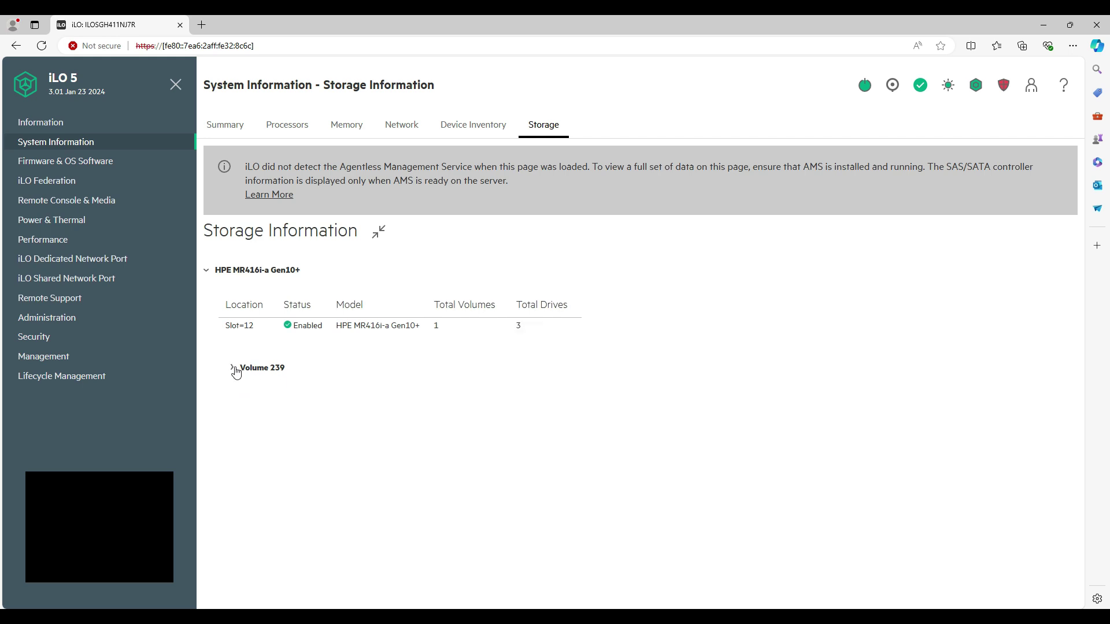
left_click(232, 369)
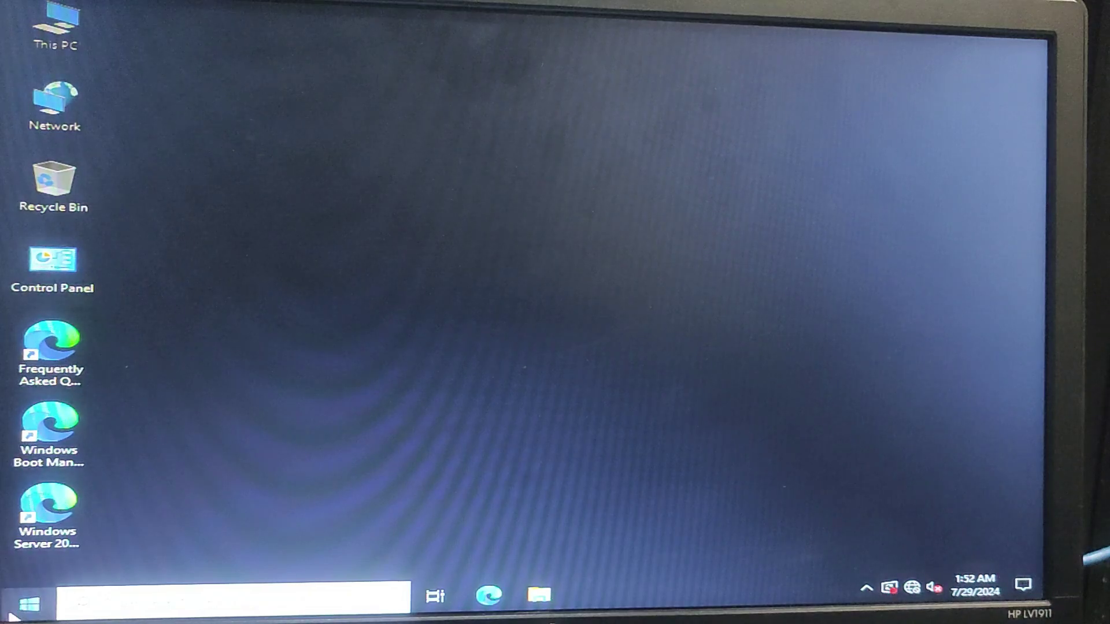
Restart Windows Server with Other (Planned) as the restart reason.
left_click(30, 609)
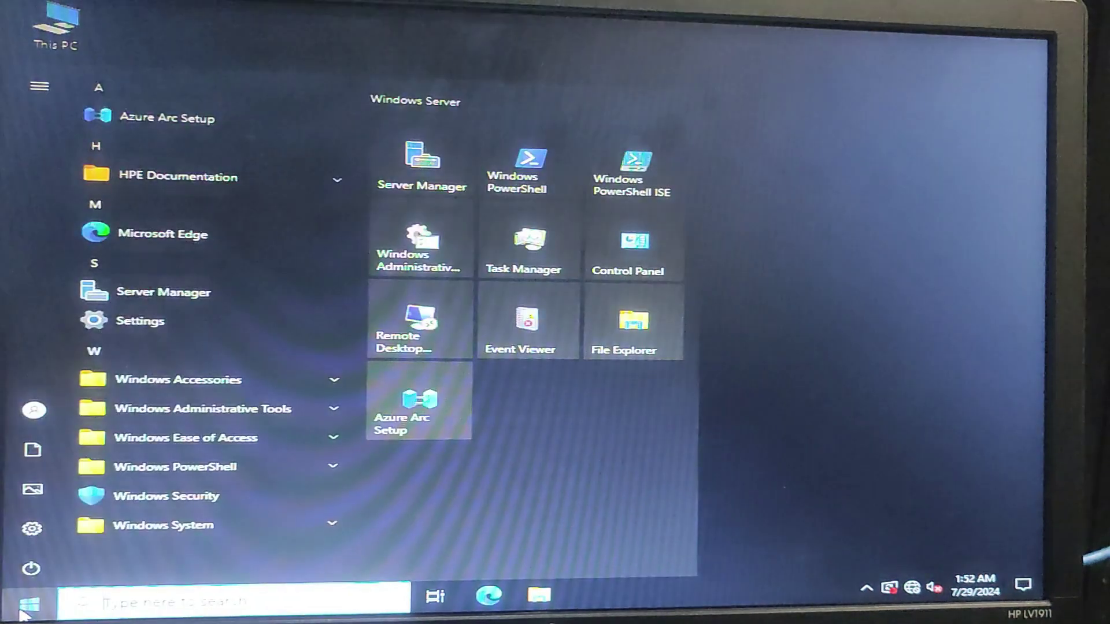
left_click(34, 571)
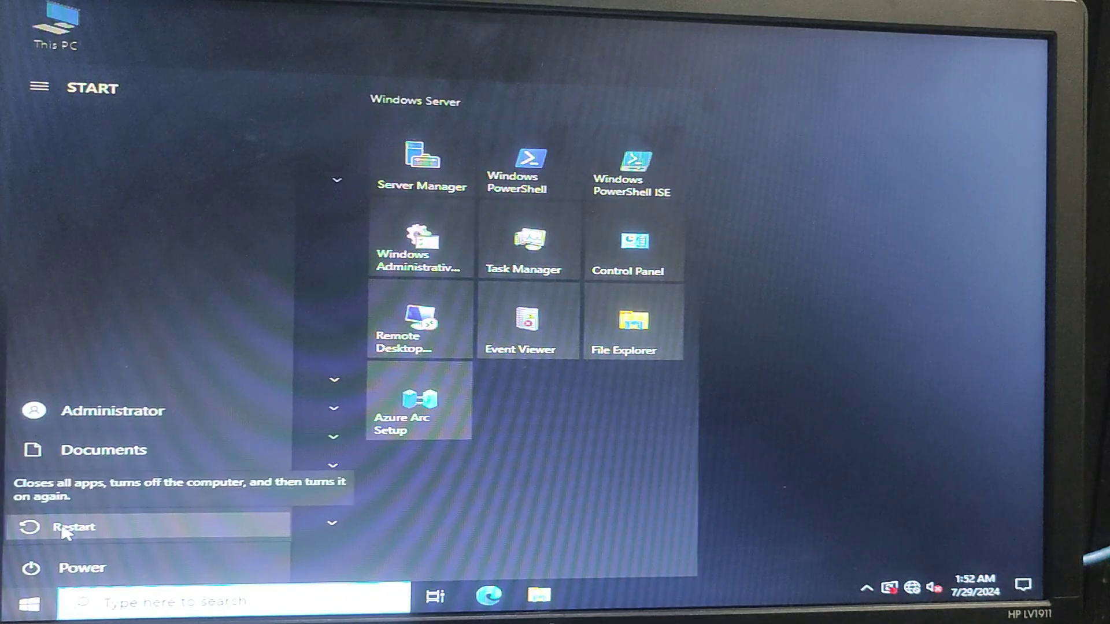
left_click(60, 529)
left_click(108, 483)
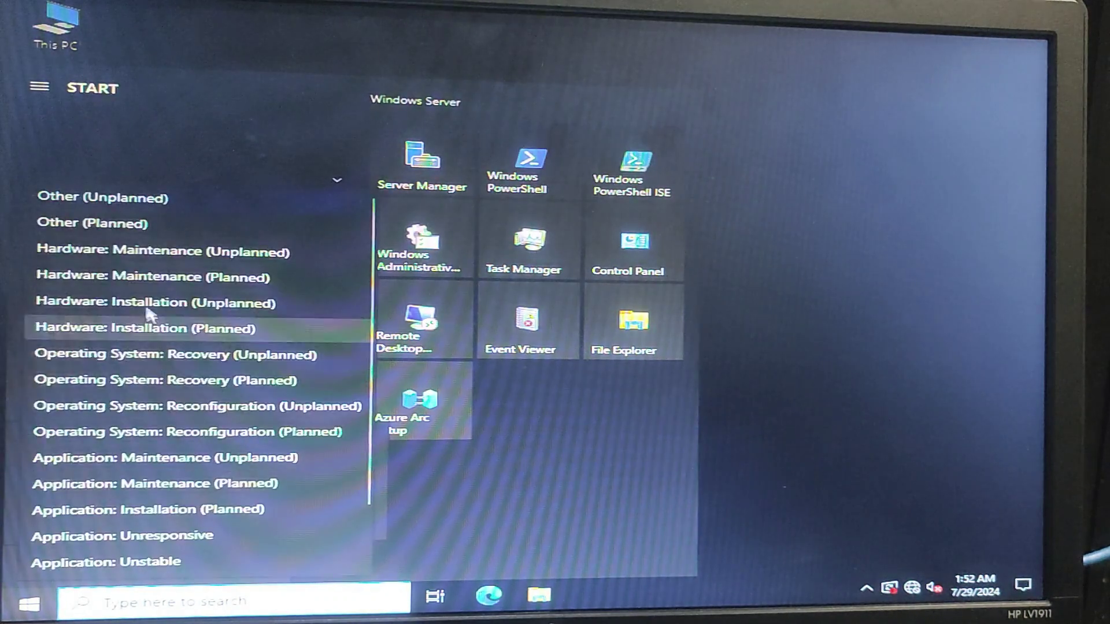
left_click(113, 227)
left_click(331, 517)
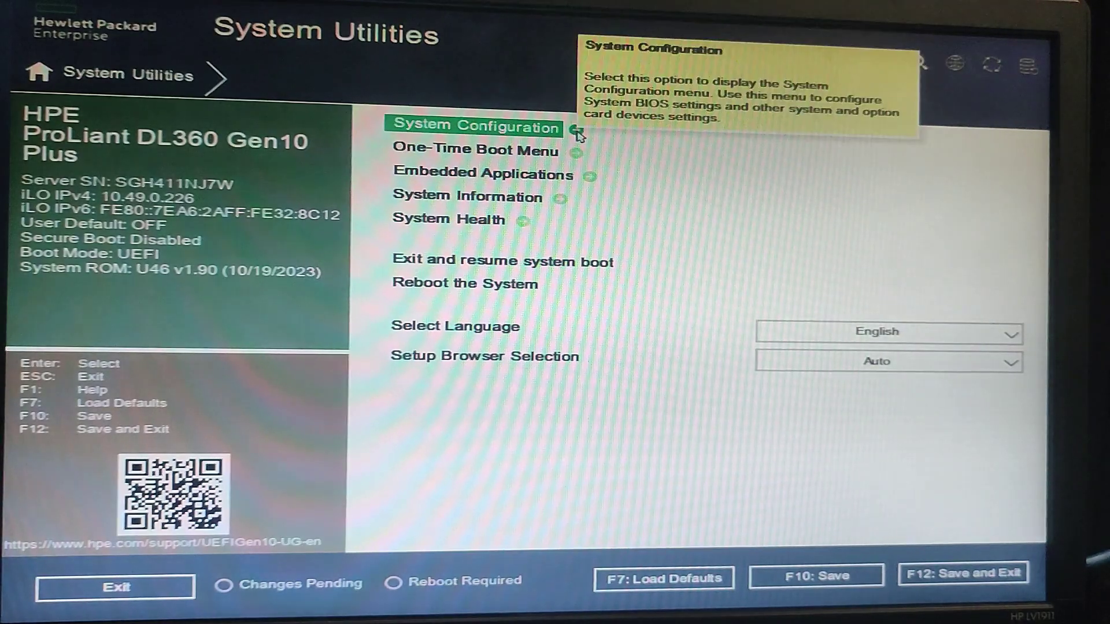
Reach Logical Drive Management via System Configuration and Storage Slot 12: HPE MR416i-a Gen10+ Main Menu.
left_click(576, 133)
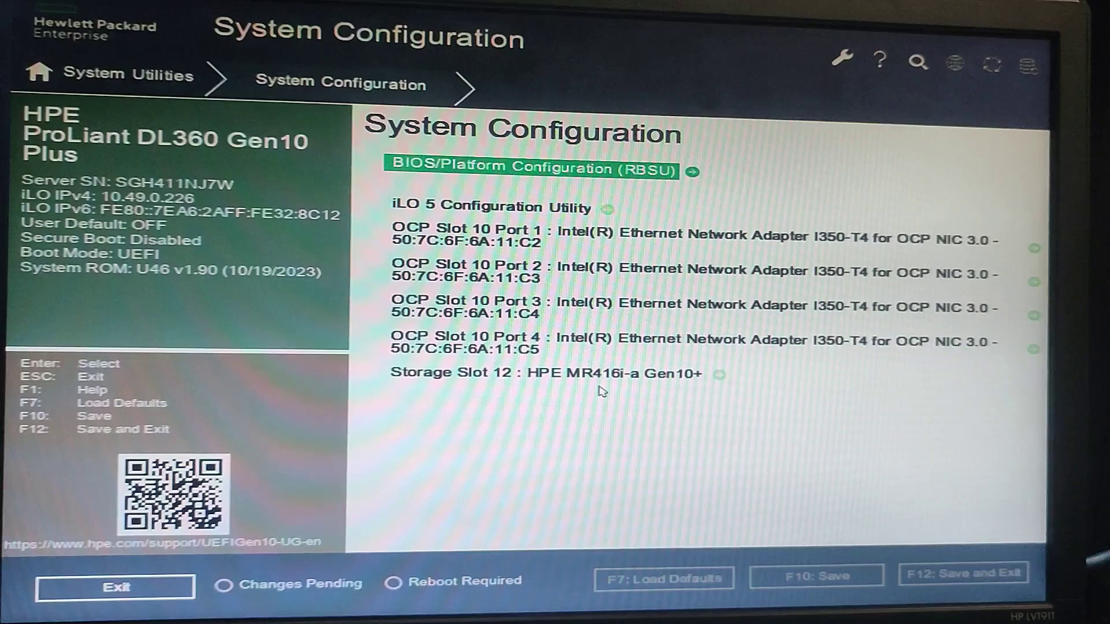
left_click(707, 381)
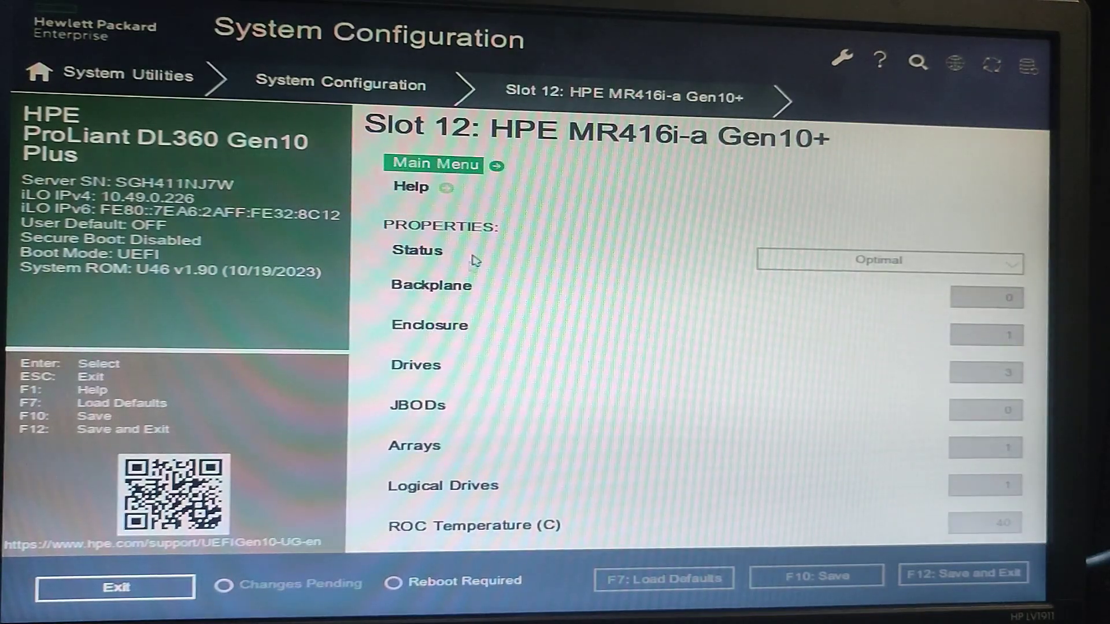
left_click(498, 167)
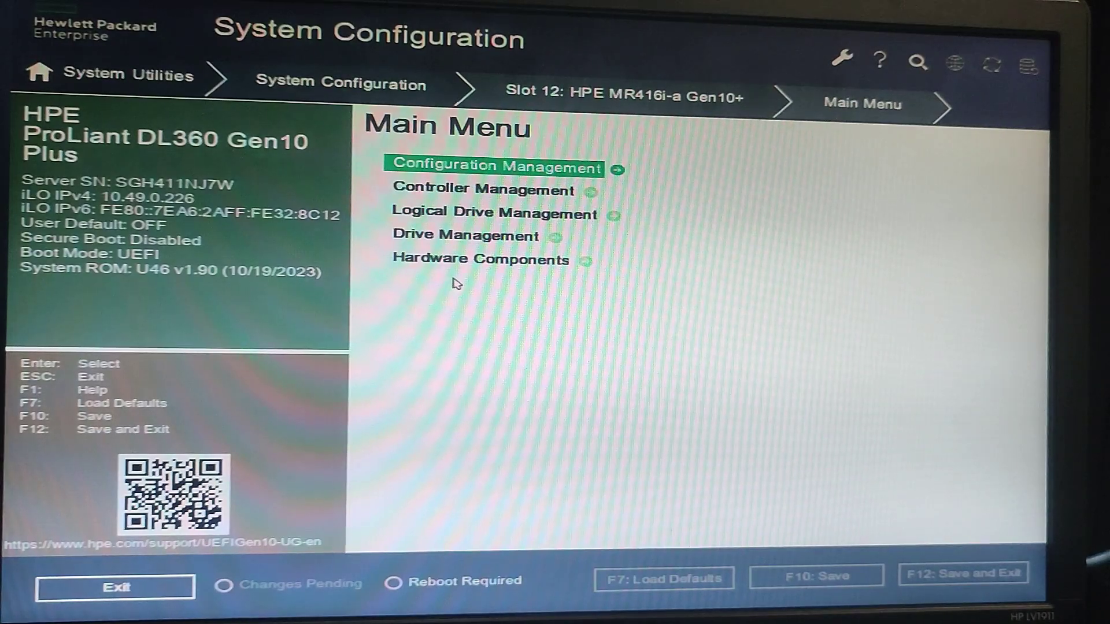
left_click(615, 218)
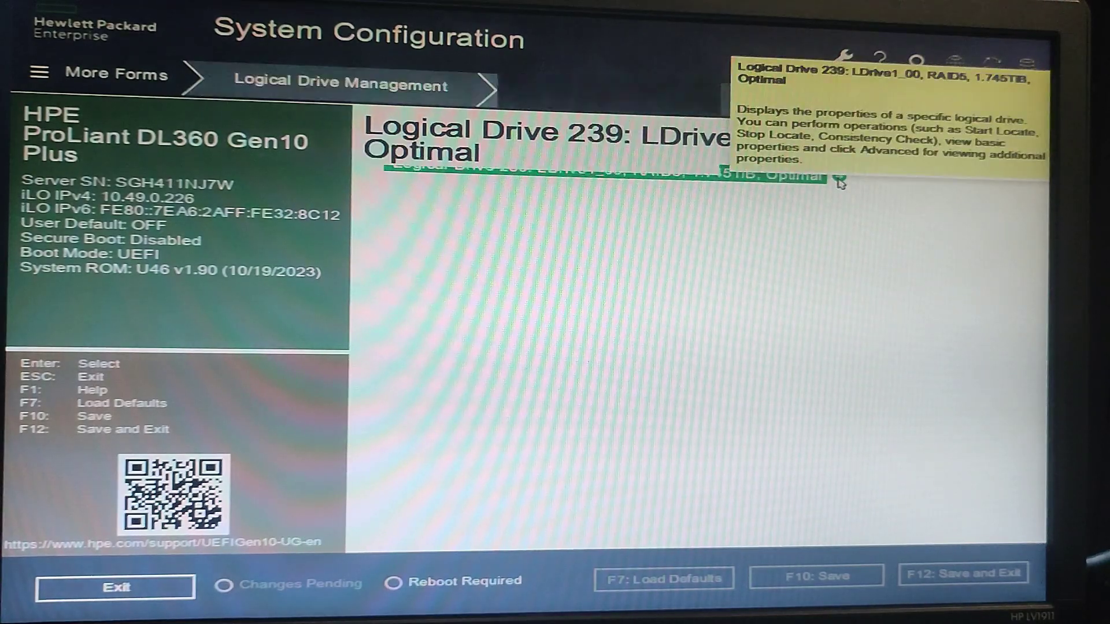
Review Logical Drive 239's LDrive1_00 RAID5 properties, Operation list and Advanced properties.
left_click(607, 175)
left_click(906, 206)
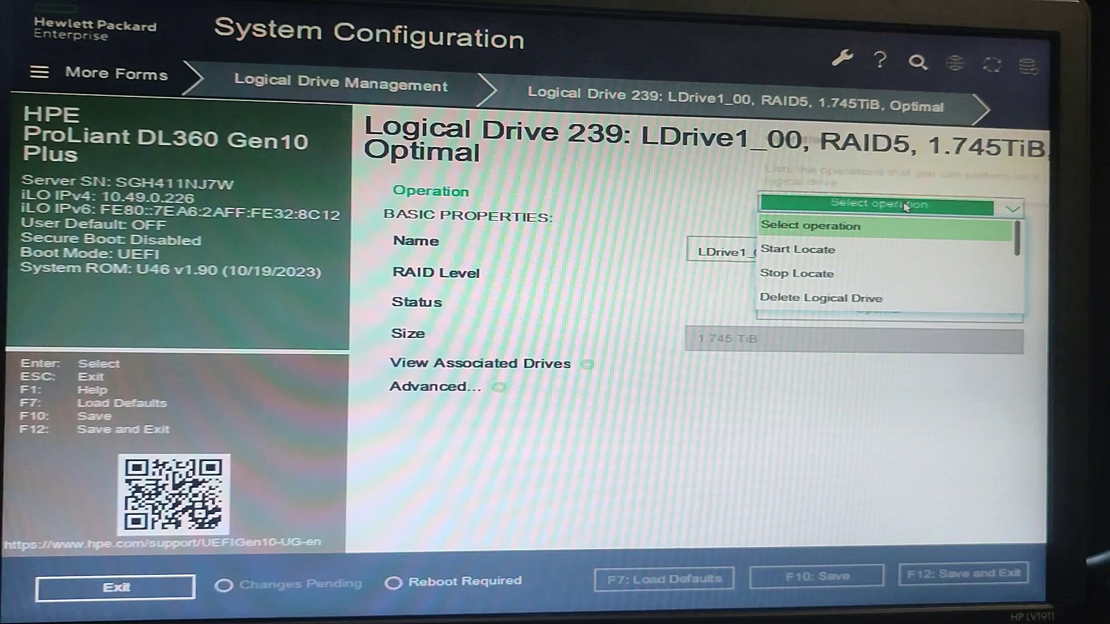
left_click(905, 206)
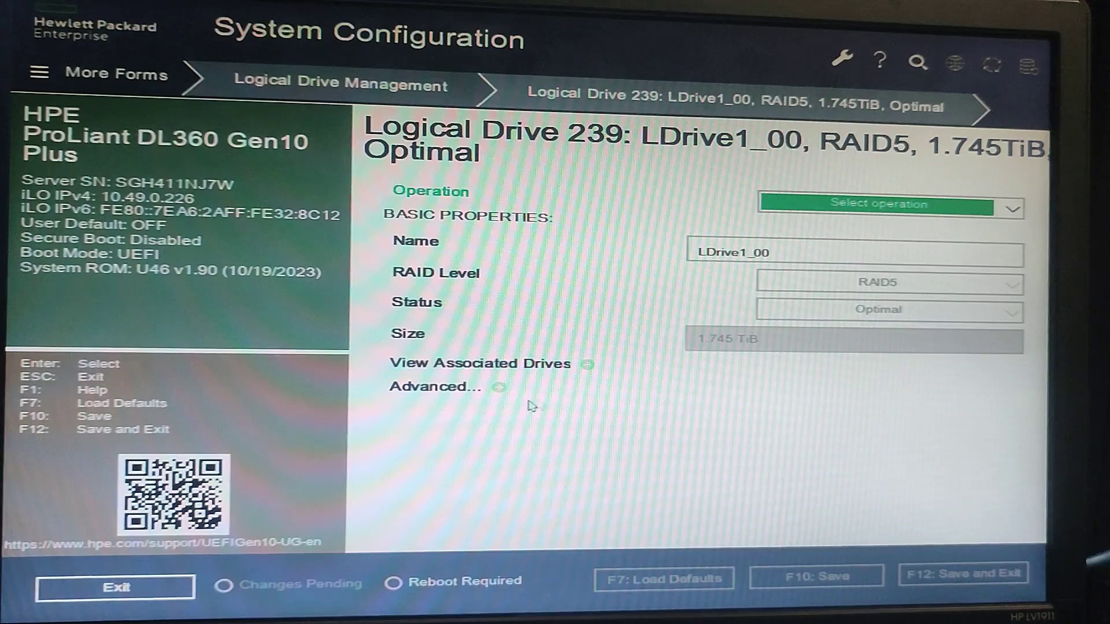
left_click(502, 388)
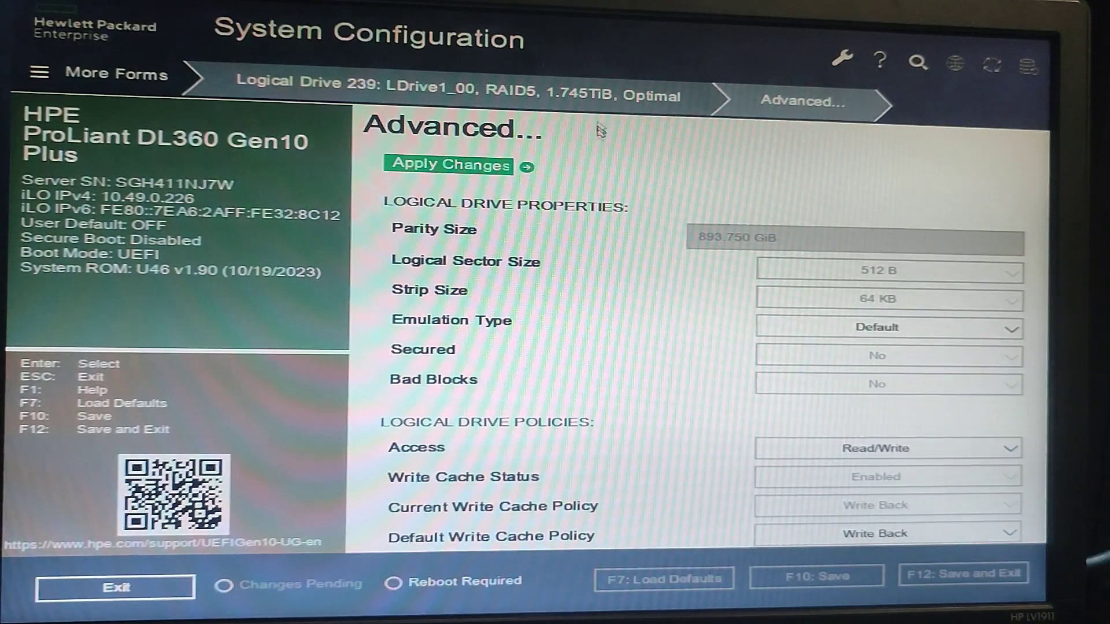
left_click(599, 100)
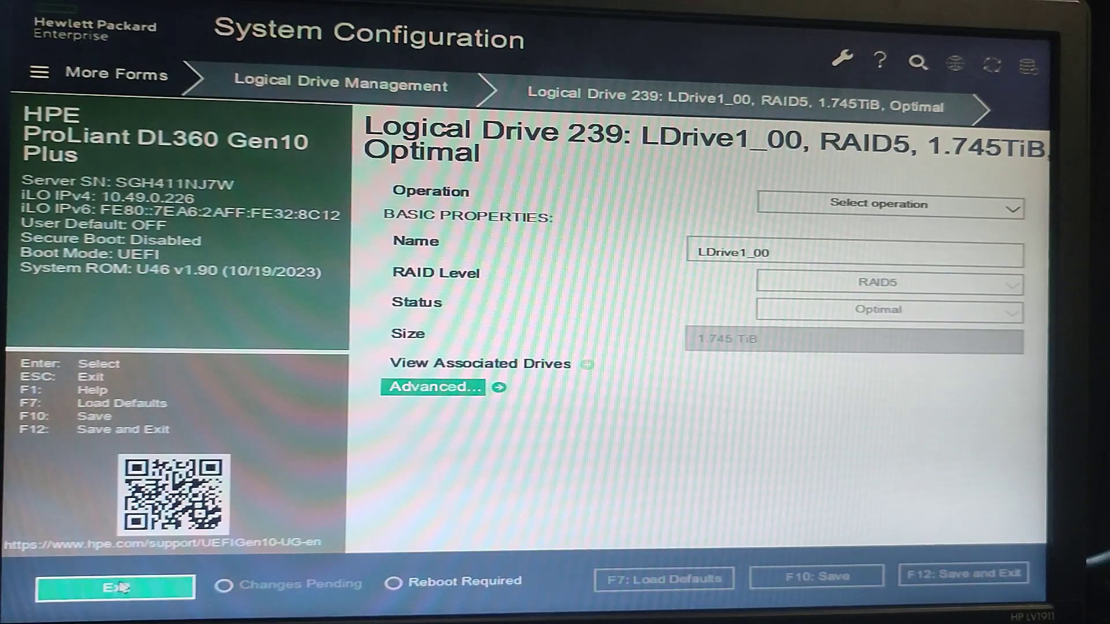
Back out of the MR416i-a and iLO 5 menus and confirm resuming normal boot.
left_click(127, 591)
left_click(127, 591)
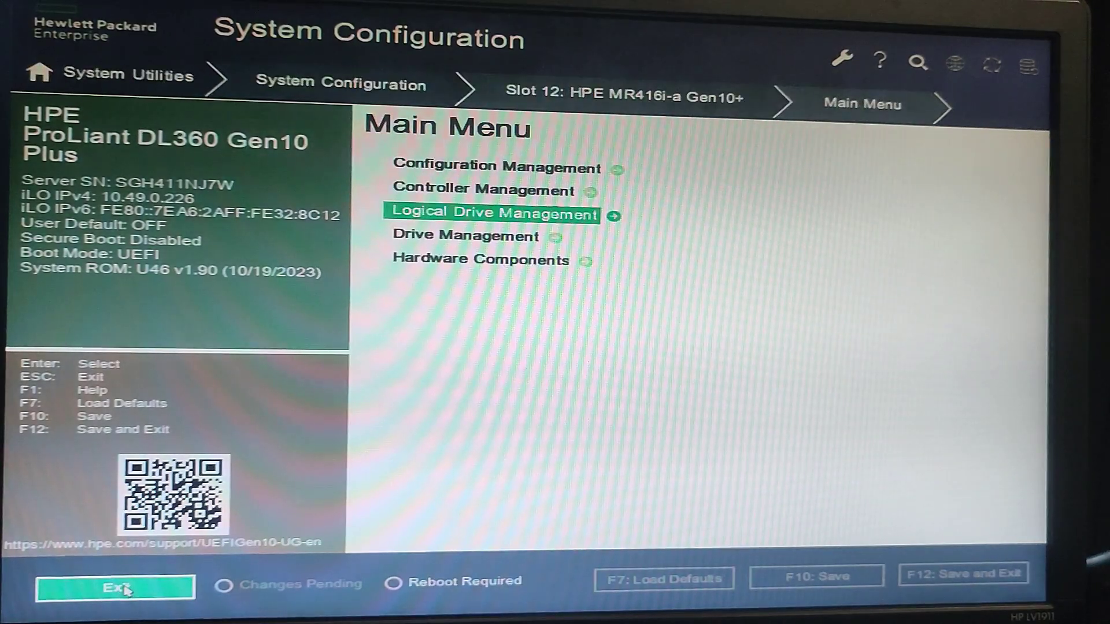
left_click(496, 166)
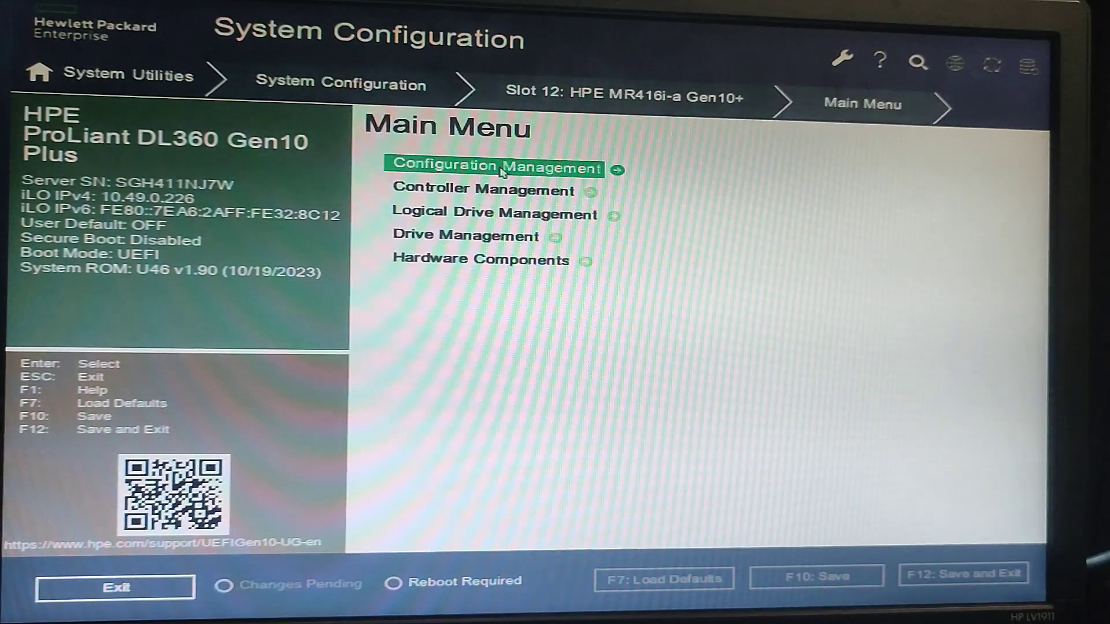
left_click(340, 83)
left_click(520, 208)
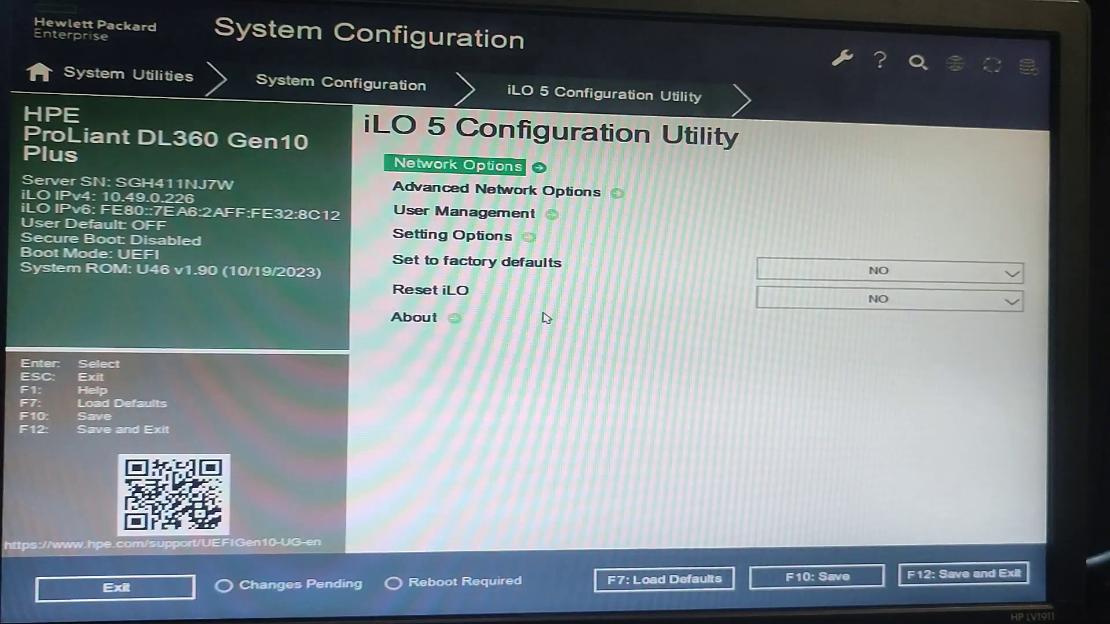
key("Escape")
key("Escape")
key("Escape")
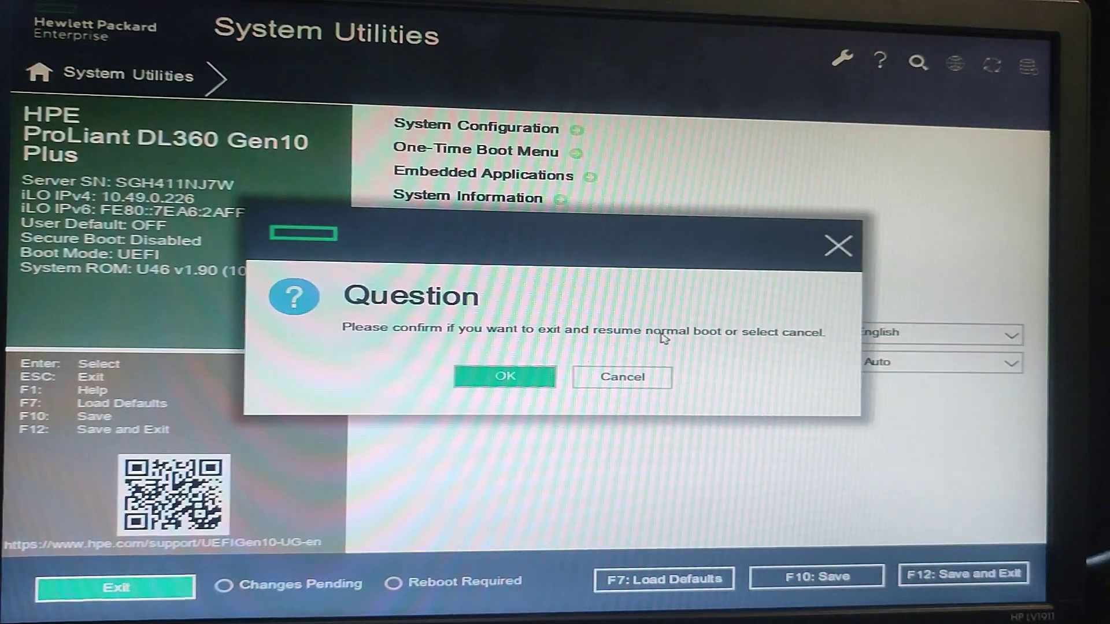
left_click(520, 380)
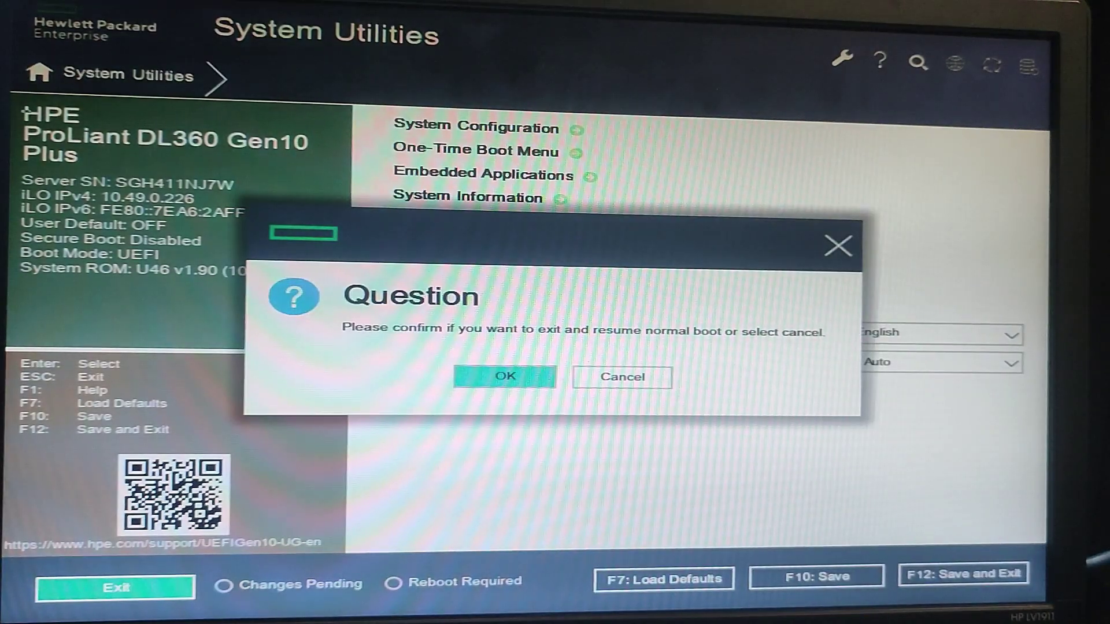